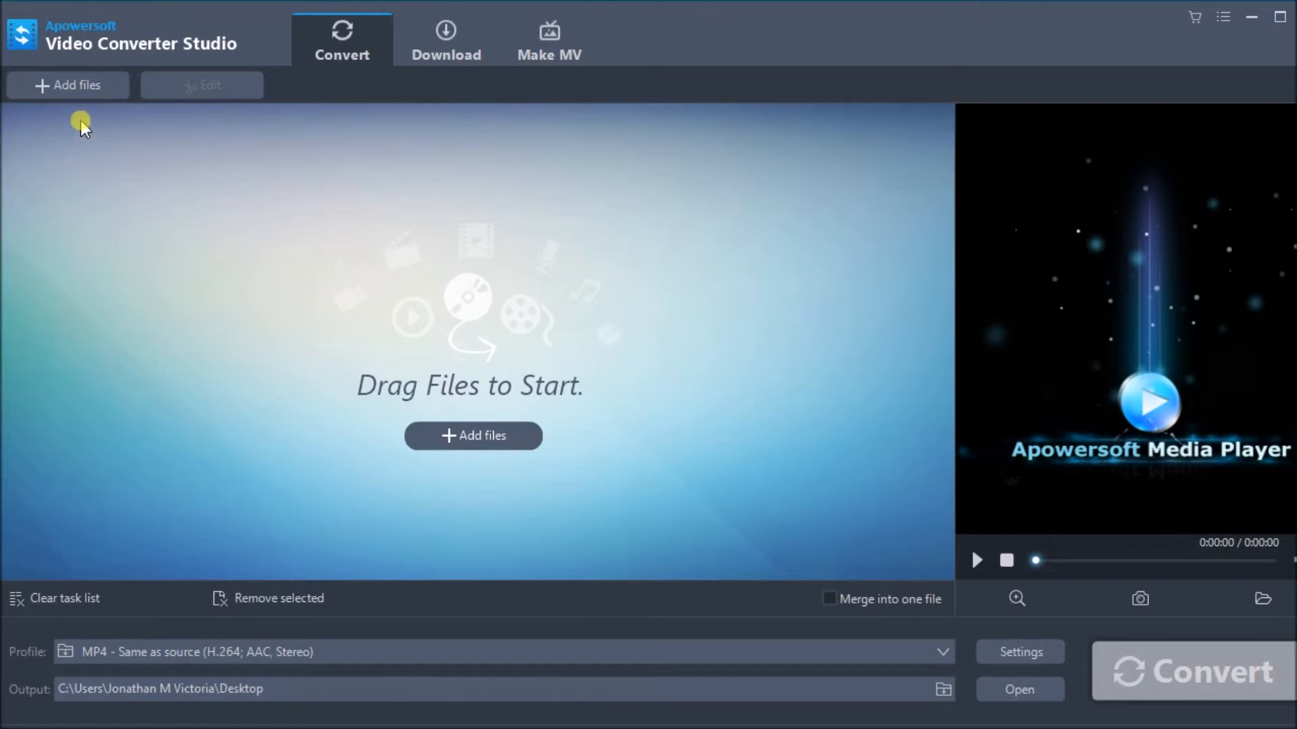
Add the Jessie J - Flashlight (1).mp4 music video to the conversion task list
click(66, 91)
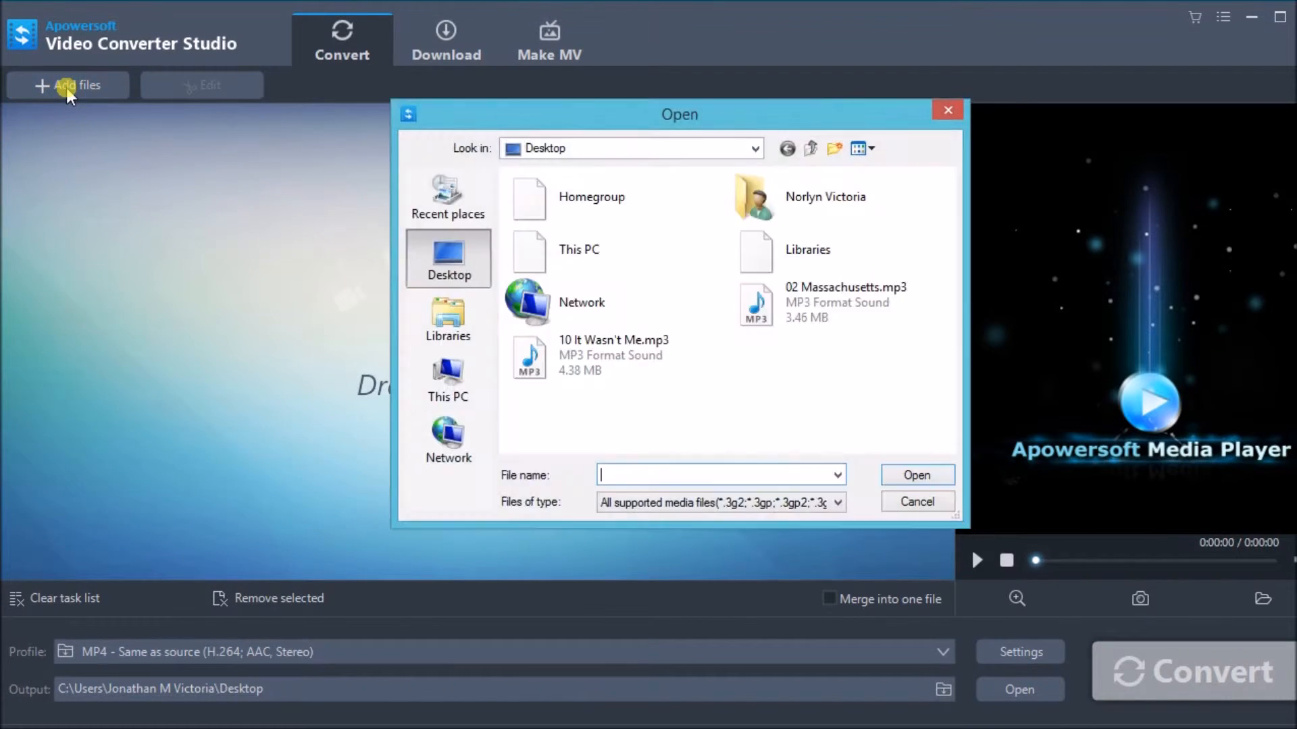
scroll(722, 341, down, 3)
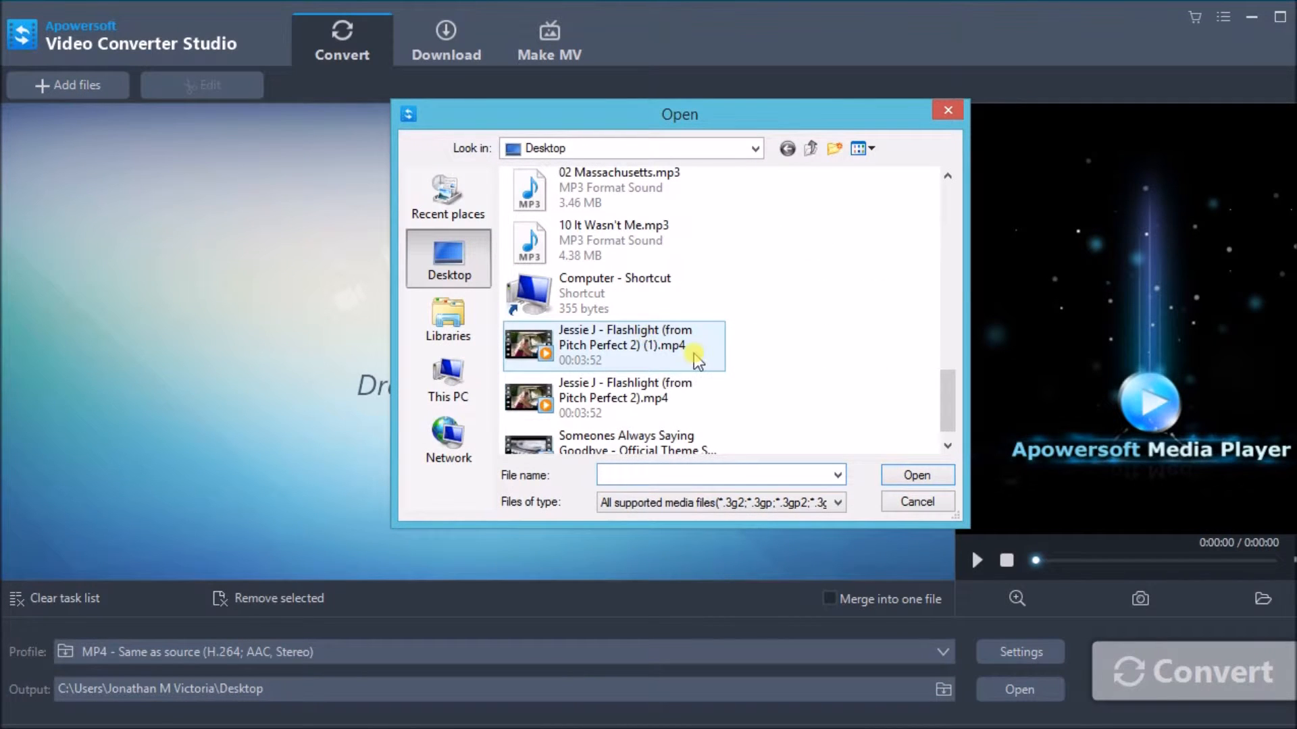
click(657, 349)
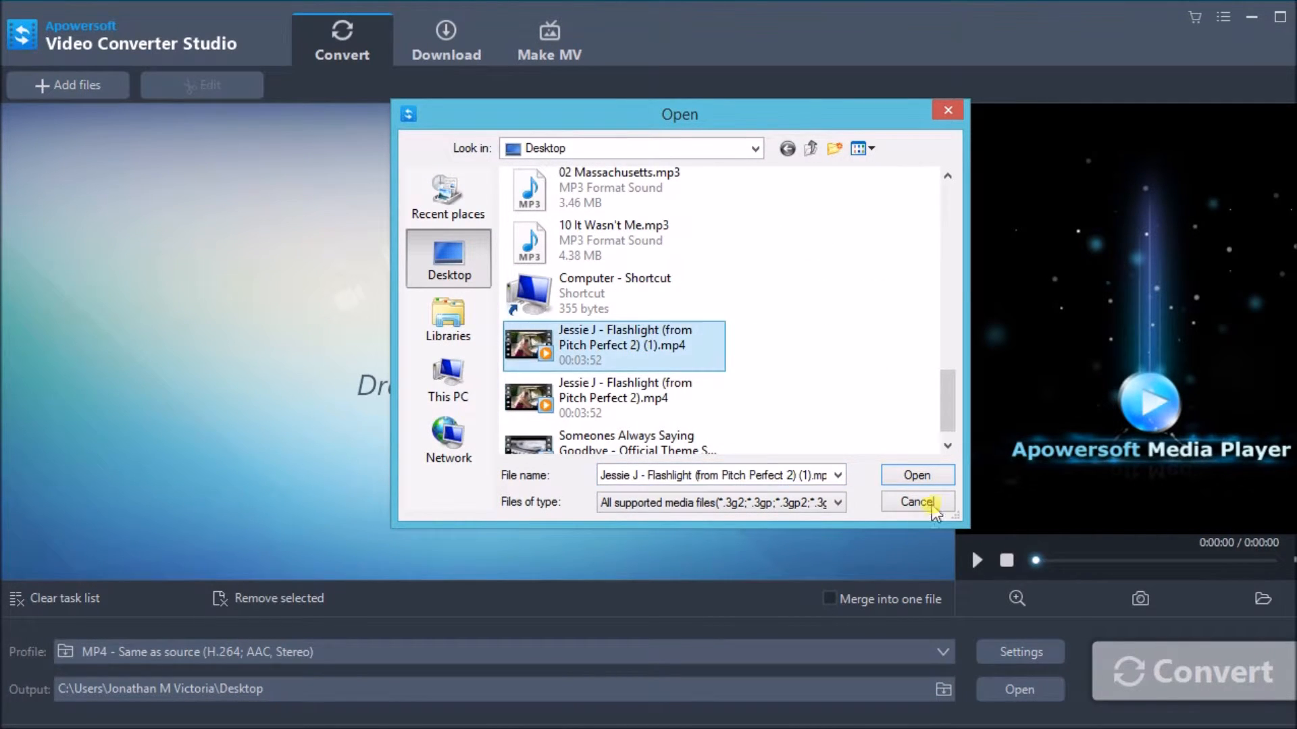
click(916, 474)
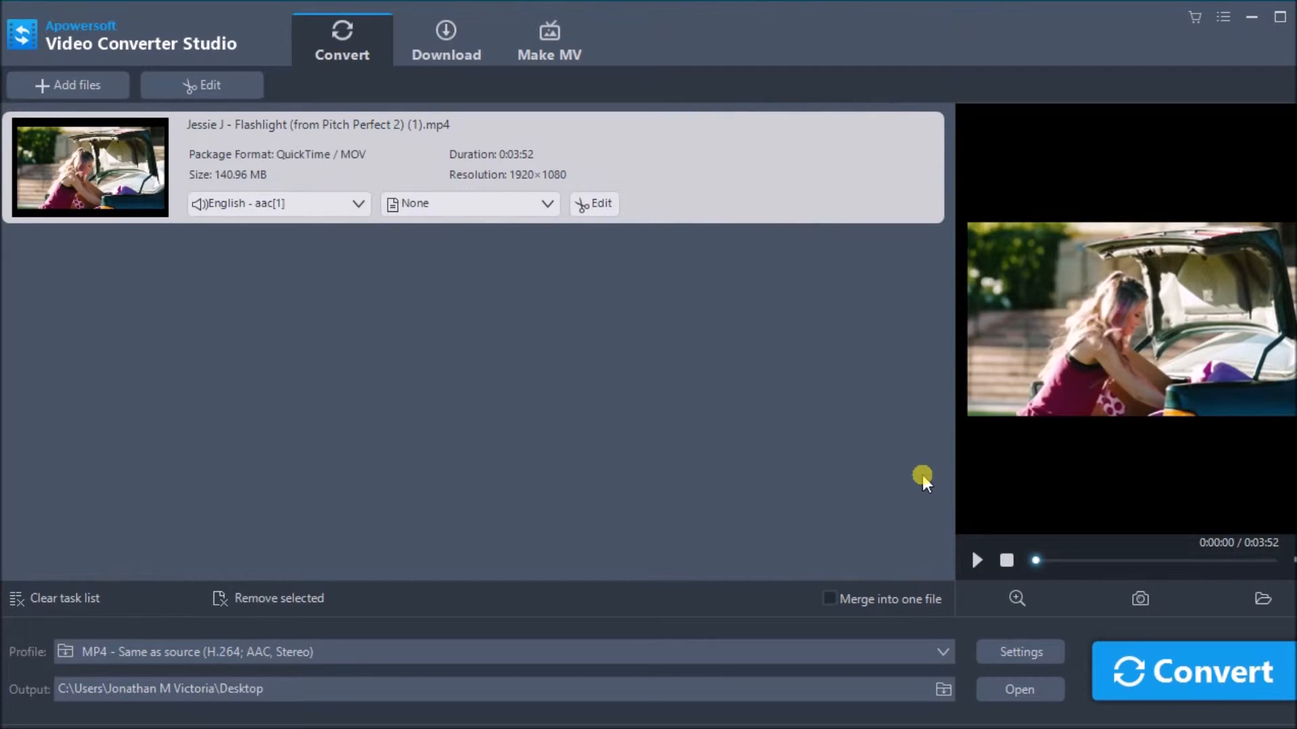
Choose the M4R audio output with the High preset (AAC, 320Kbps, Stereo)
click(163, 652)
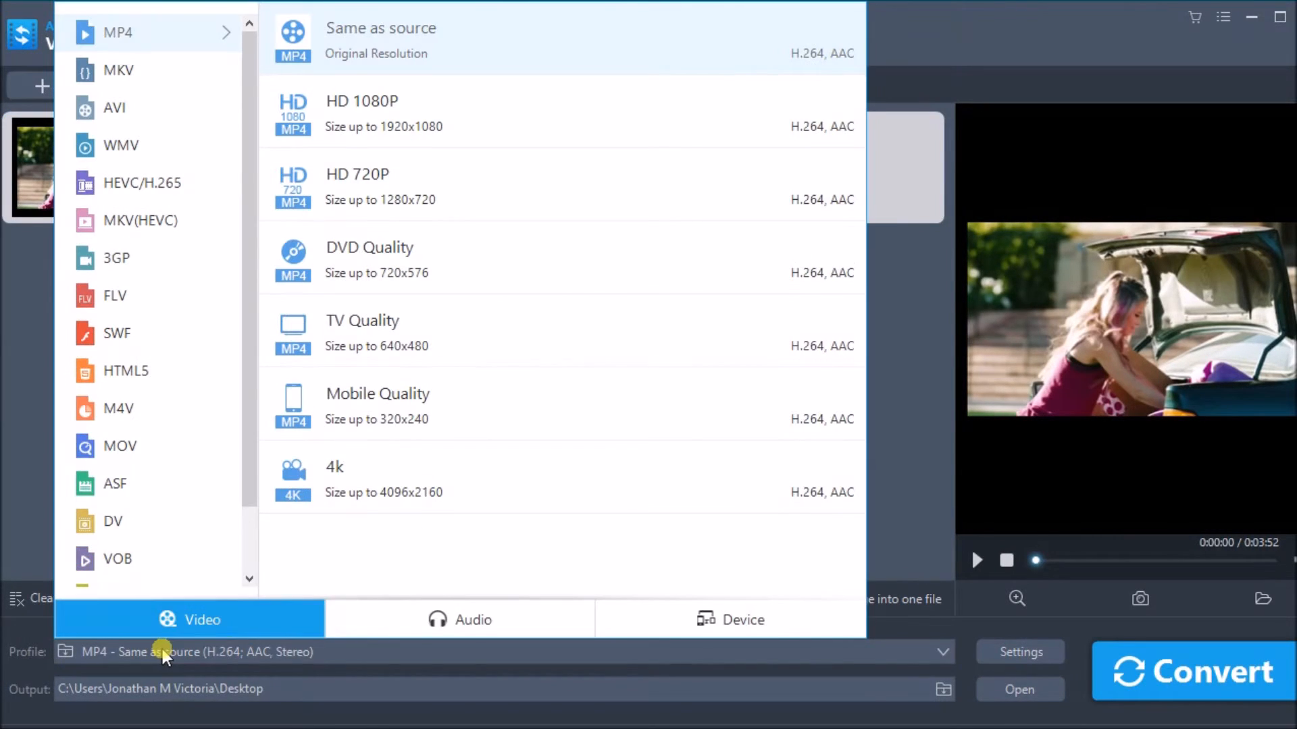
click(451, 628)
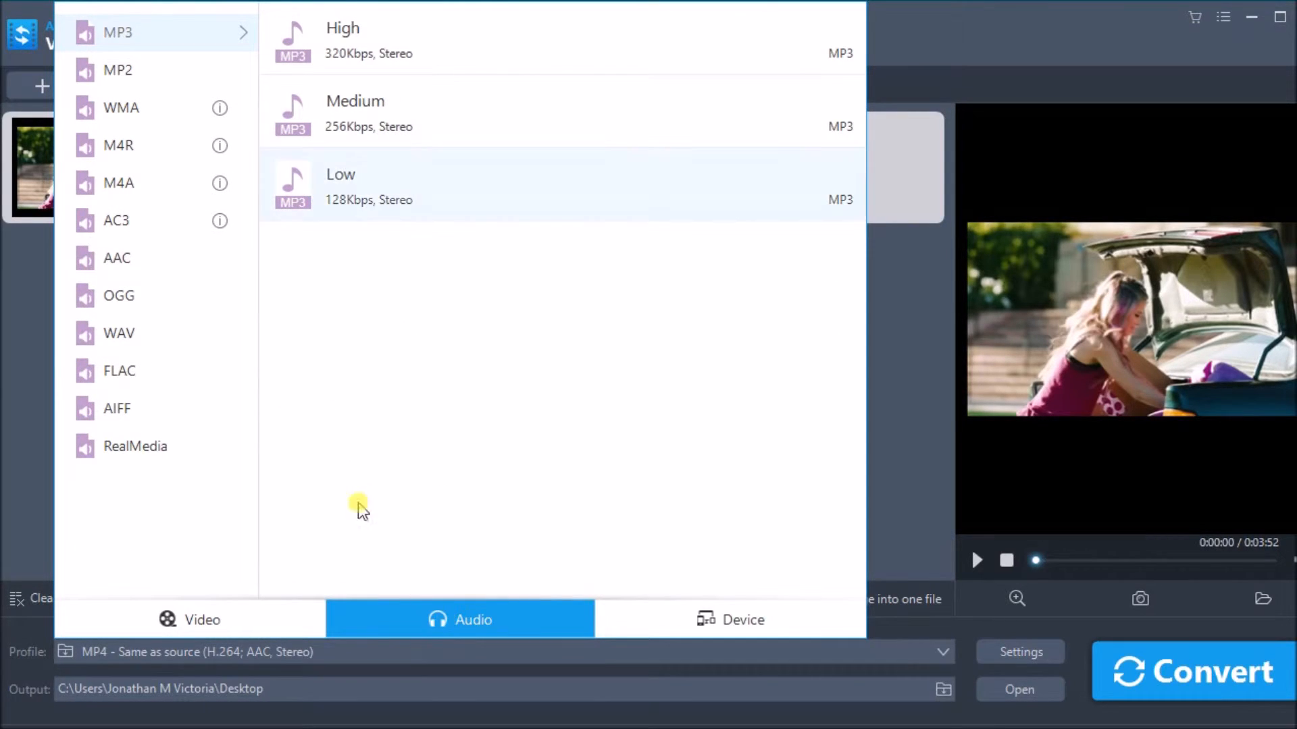
click(143, 140)
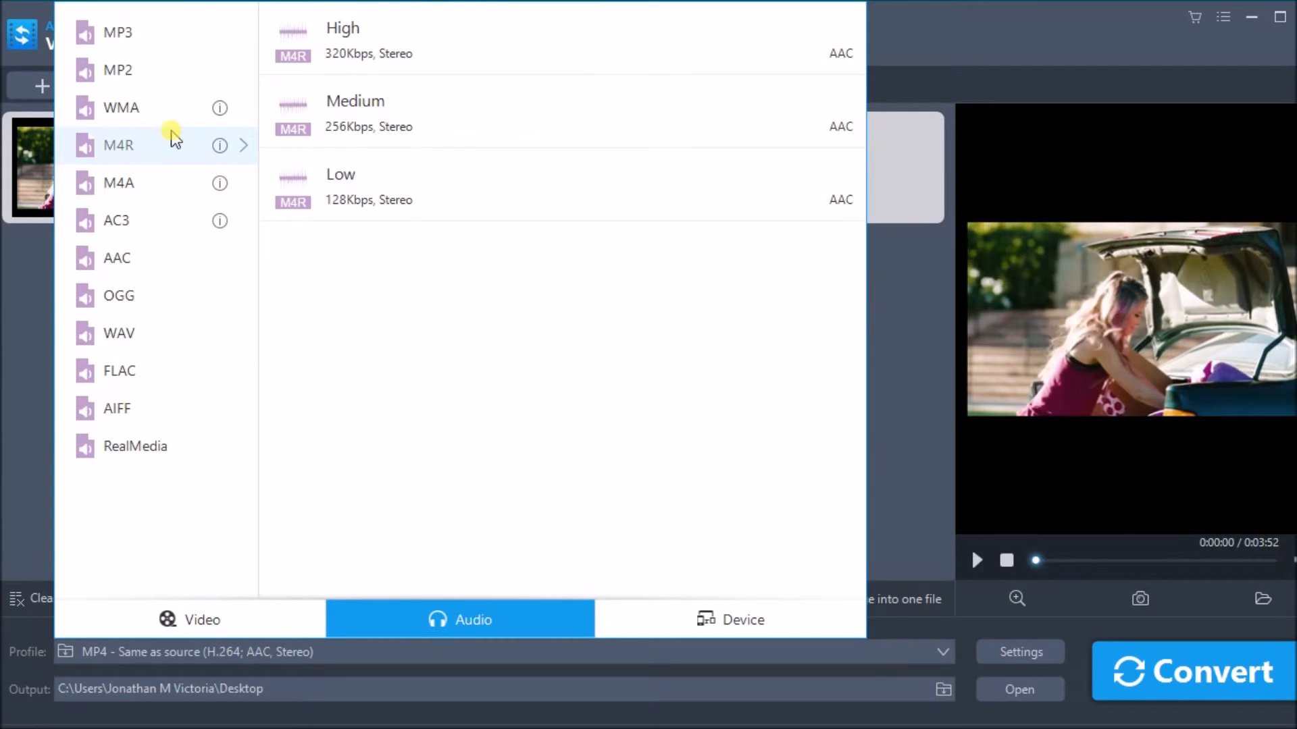
click(352, 42)
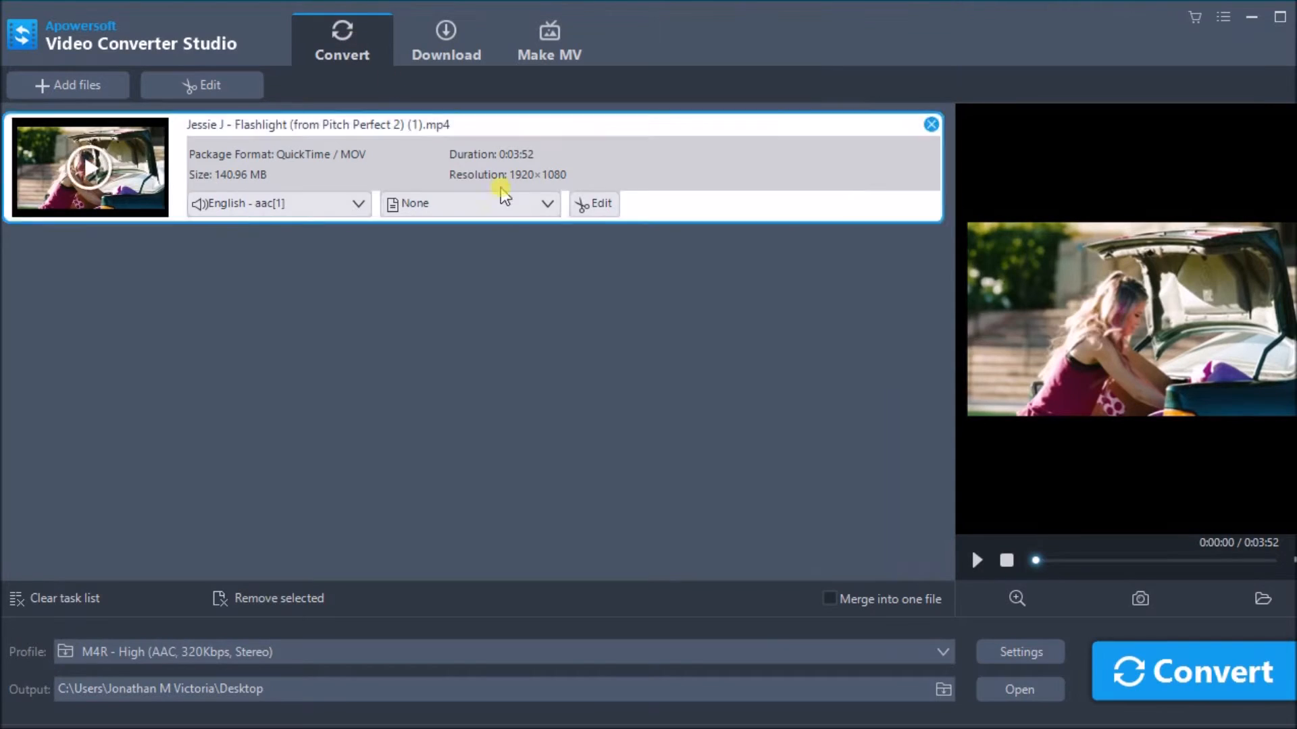
Run the conversion and dismiss the task-finished confirmation
click(1171, 668)
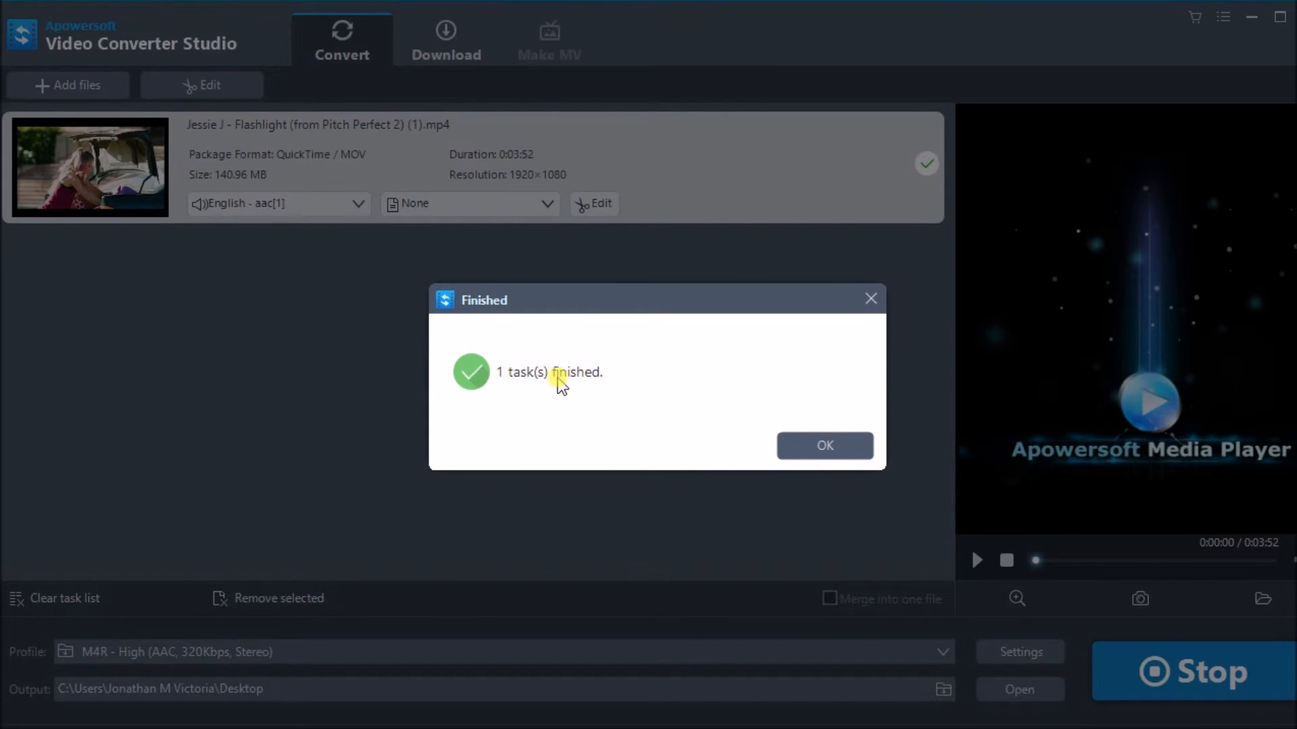
click(792, 447)
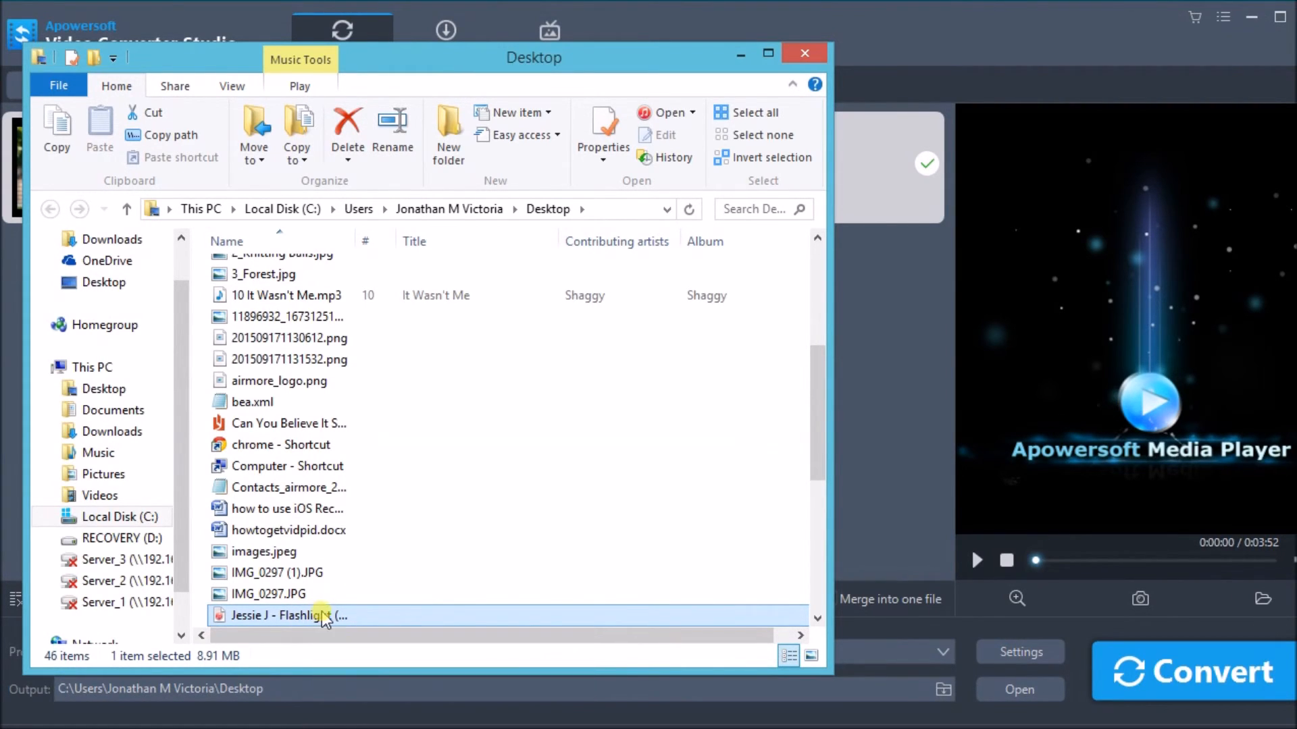
Begin renaming the converted Flashlight .m4r file from its Desktop context menu
right_click(320, 616)
click(383, 567)
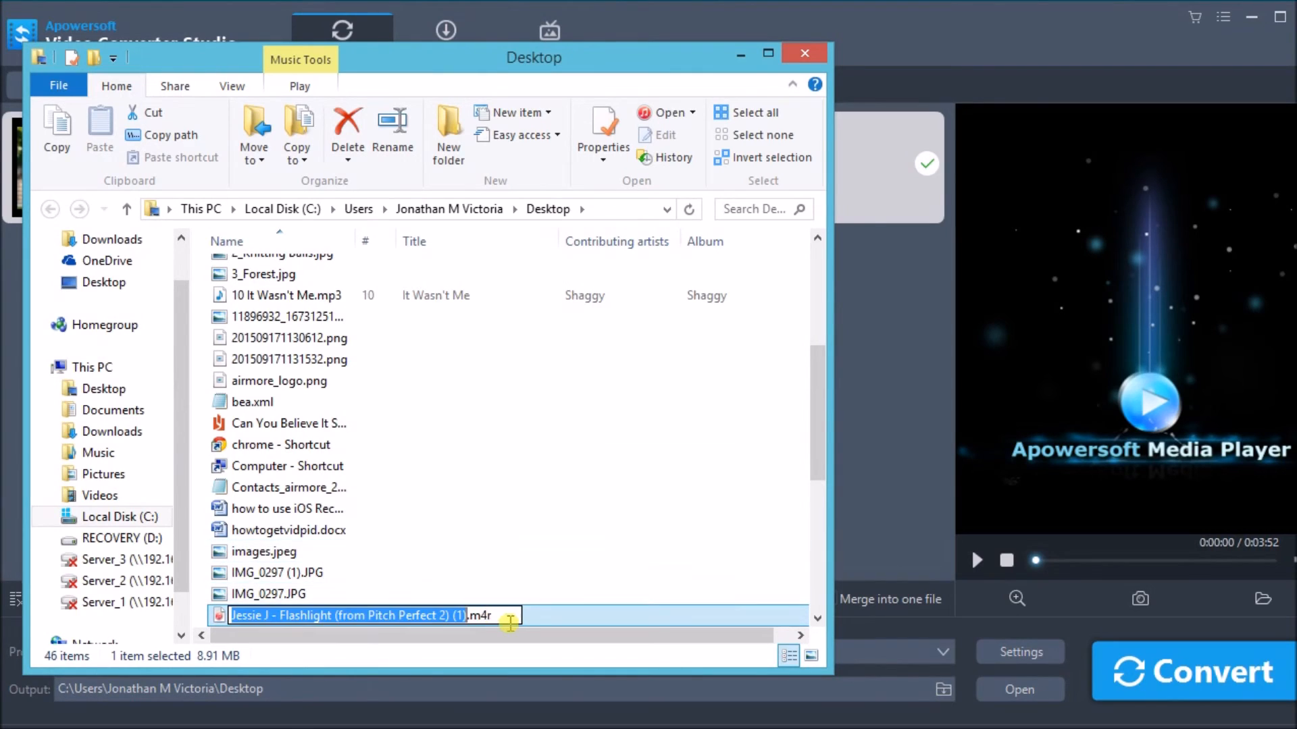